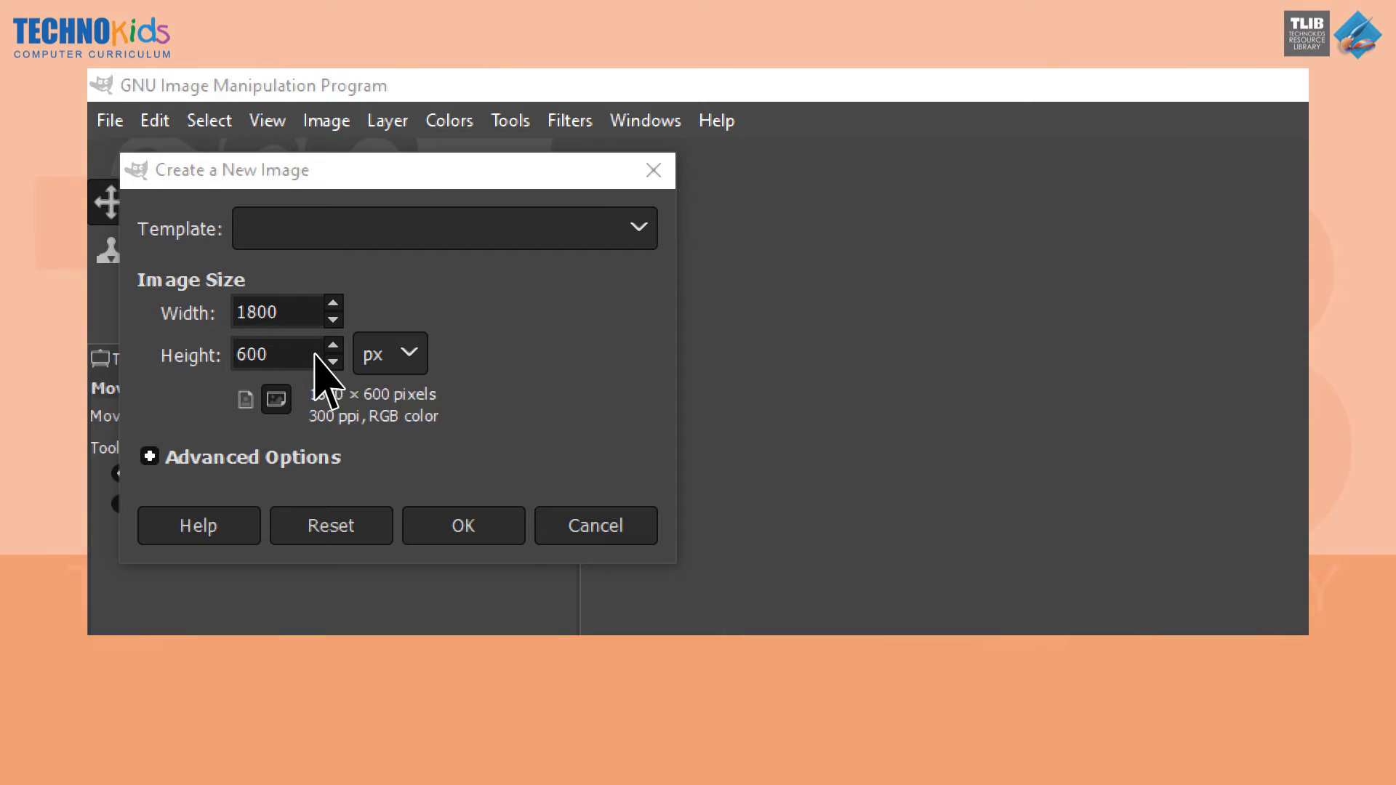
# - Create a new 1800 × 600 px image and activate the Paintbrush tool
pyautogui.click(506, 529)
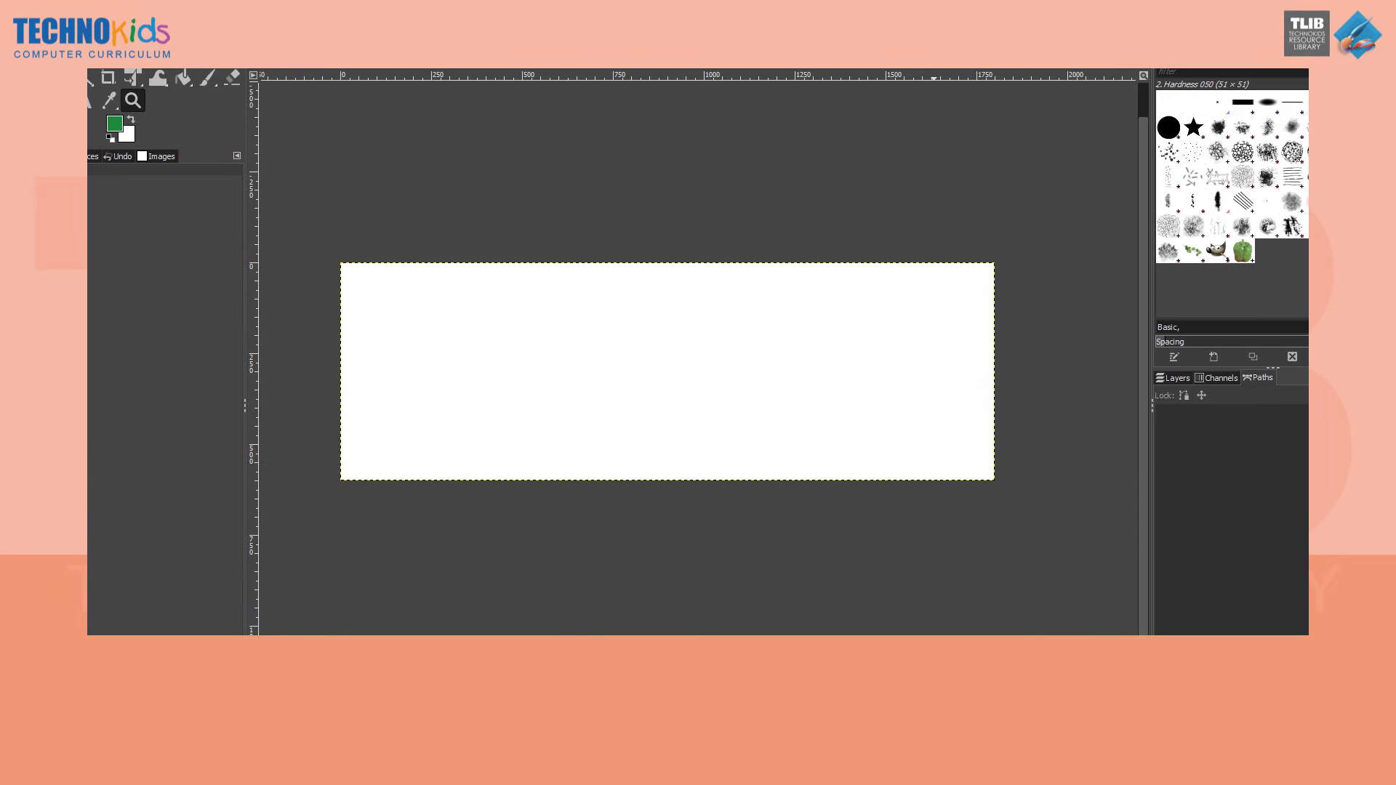
pyautogui.press('p')
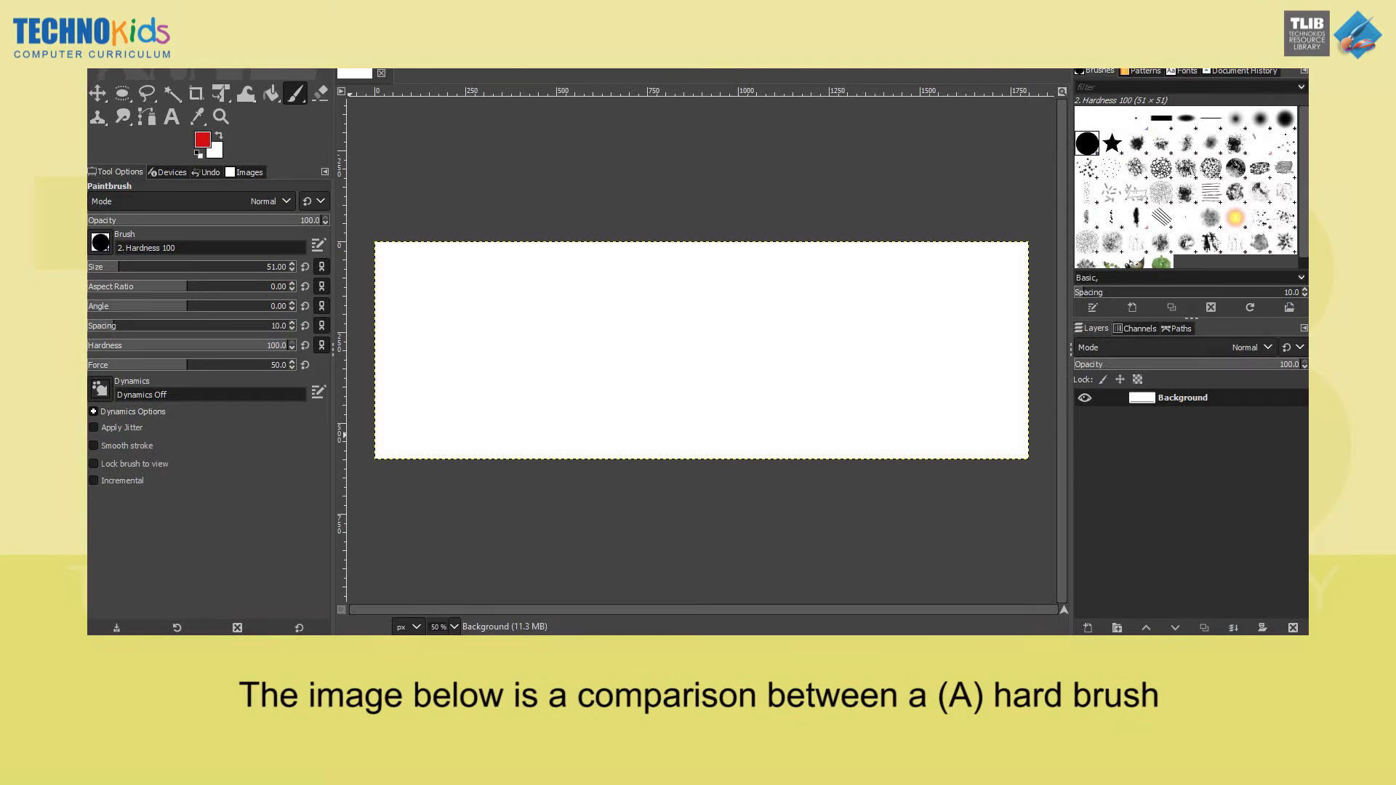
# - Paint a red horizontal stroke with the Hardness 100 brush and a second one below it with the Hardness 075 brush
pyautogui.moveTo(484, 313); pyautogui.dragTo(792, 311)
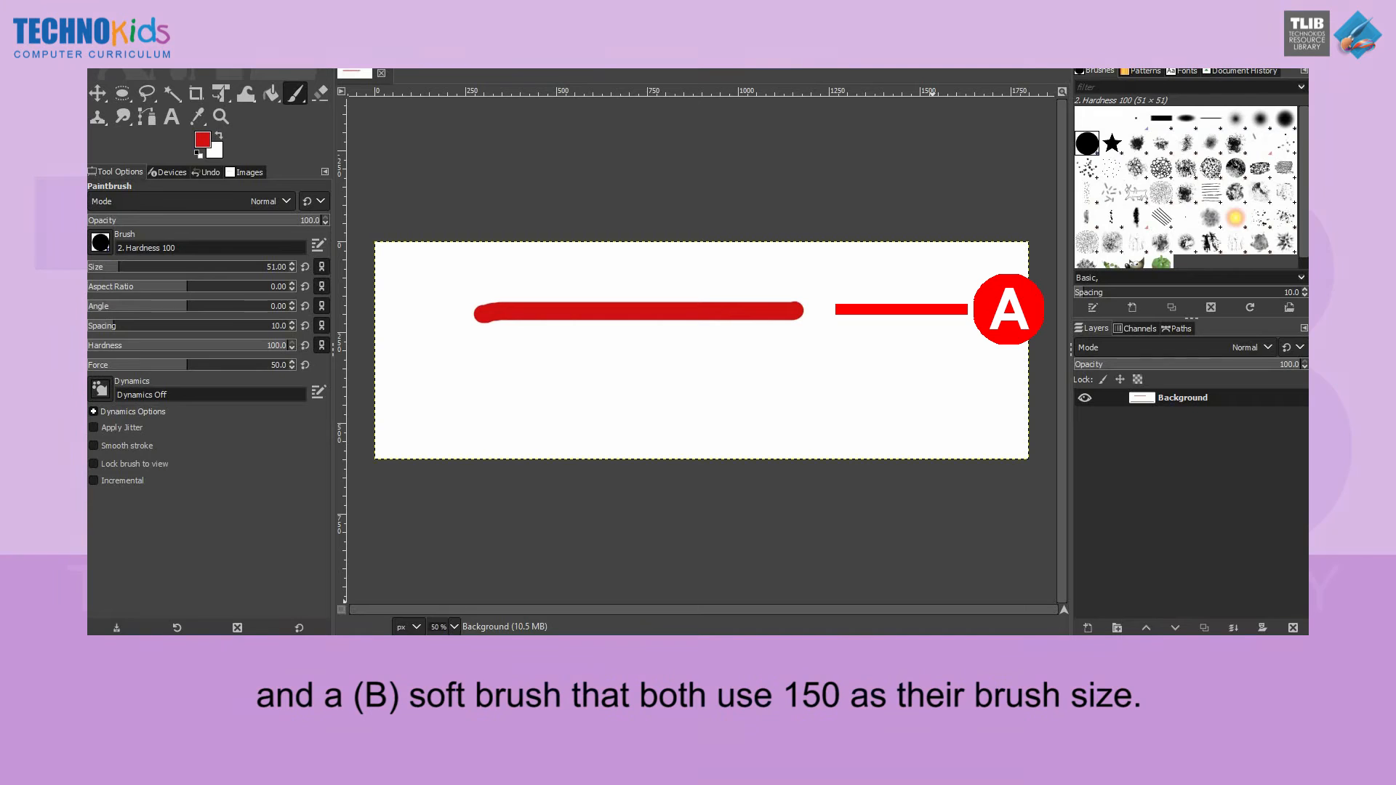
pyautogui.click(1285, 119)
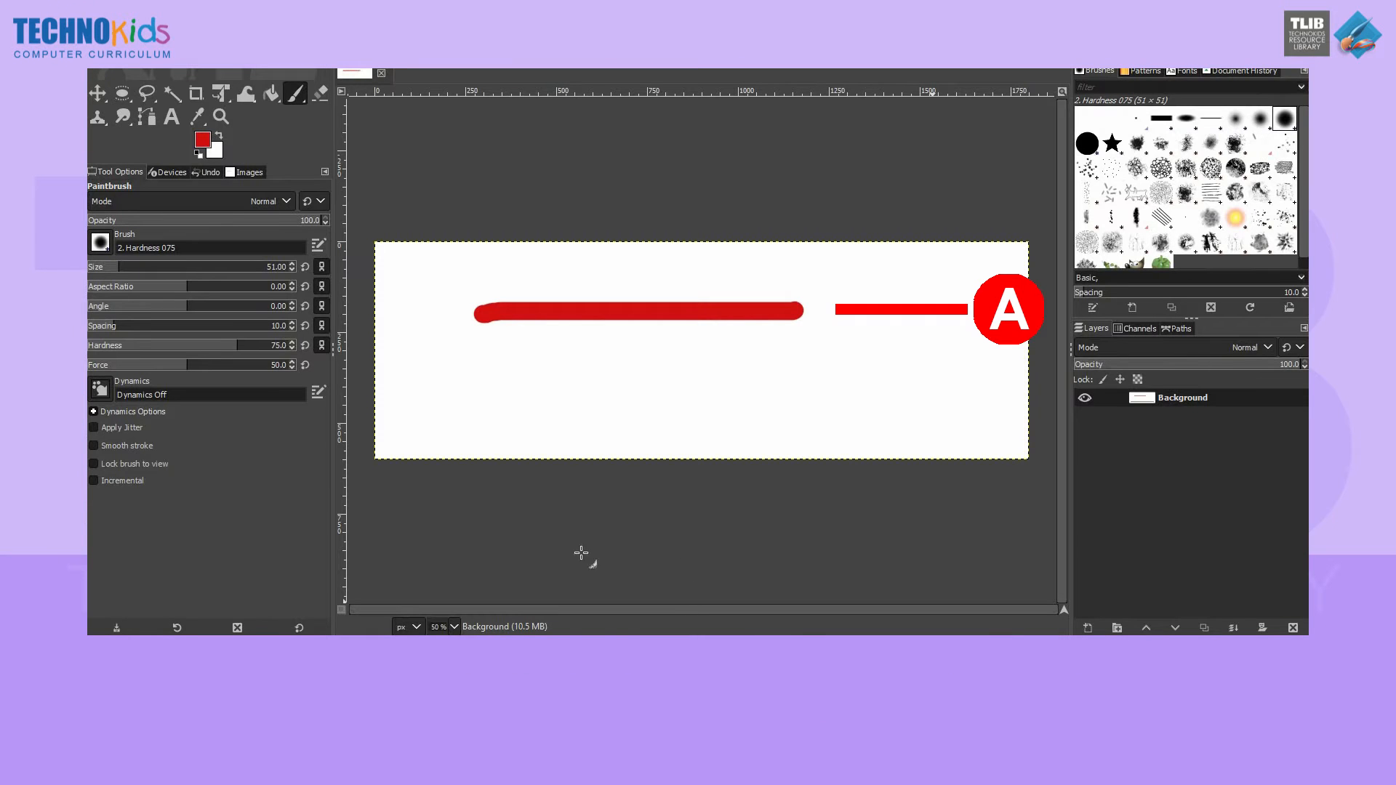
pyautogui.moveTo(476, 387); pyautogui.dragTo(797, 386)
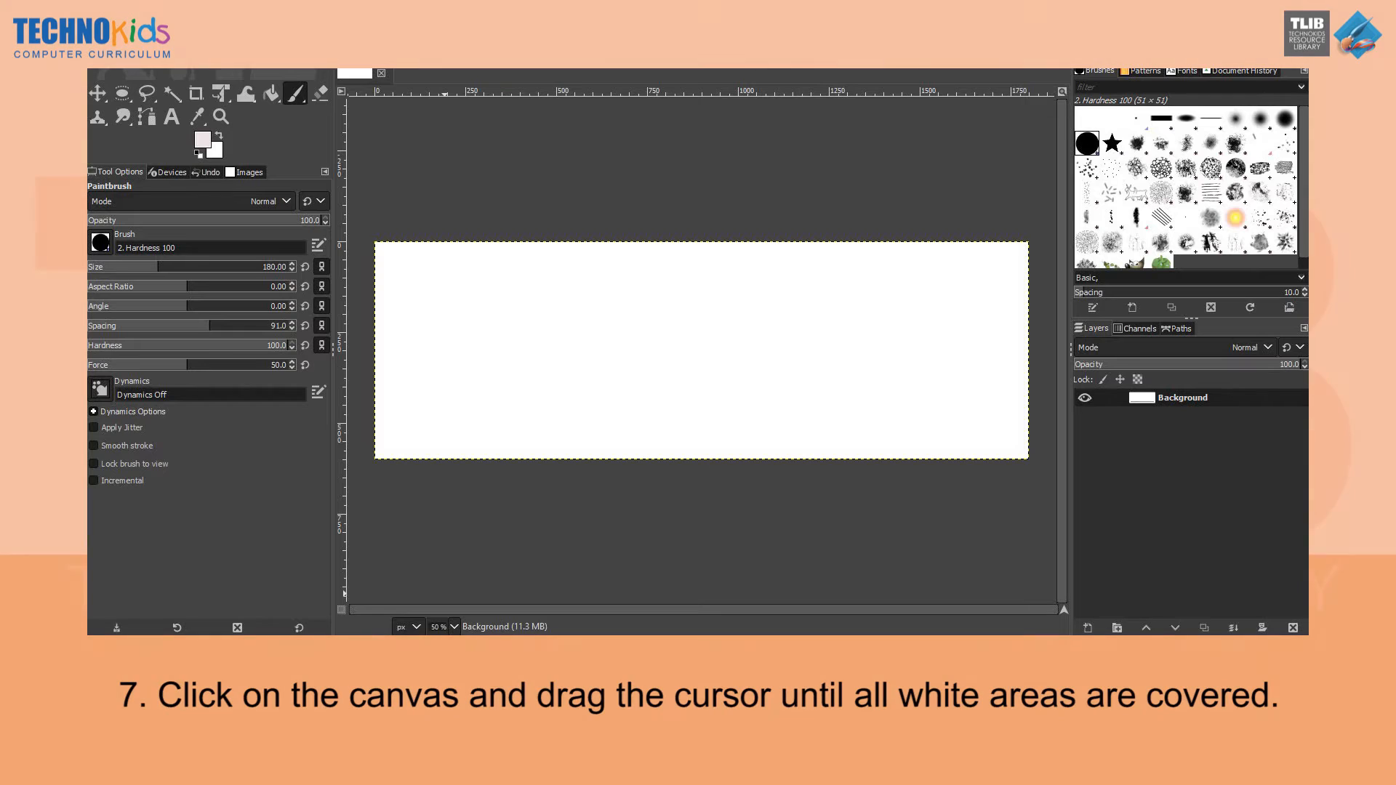
# - Cover the entire white canvas with pale pink using the Hardness 100 paintbrush at size 180
pyautogui.moveTo(392, 243)
pyautogui.mouseDown()
pyautogui.moveTo(1018, 259)
pyautogui.moveTo(684, 297)
pyautogui.moveTo(368, 293)
pyautogui.mouseUp()
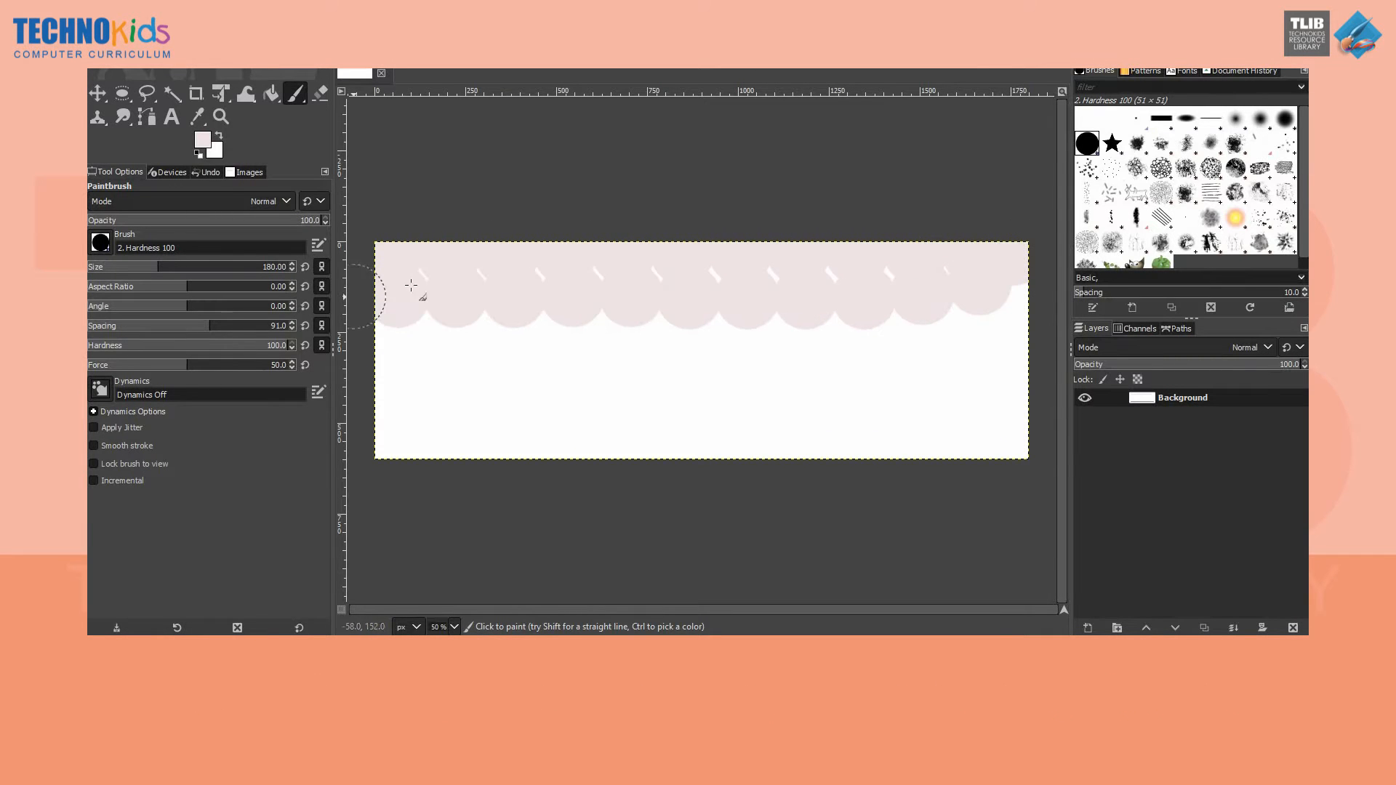
pyautogui.moveTo(1025, 320); pyautogui.dragTo(821, 322)
pyautogui.moveTo(515, 326)
pyautogui.mouseDown()
pyautogui.moveTo(385, 331)
pyautogui.moveTo(1034, 339)
pyautogui.moveTo(695, 371)
pyautogui.moveTo(423, 349)
pyautogui.moveTo(376, 370)
pyautogui.moveTo(1027, 373)
pyautogui.moveTo(1042, 390)
pyautogui.moveTo(653, 402)
pyautogui.moveTo(361, 385)
pyautogui.moveTo(426, 420)
pyautogui.moveTo(383, 425)
pyautogui.moveTo(894, 413)
pyautogui.moveTo(1027, 426)
pyautogui.moveTo(949, 454)
pyautogui.moveTo(681, 447)
pyautogui.moveTo(368, 461)
pyautogui.mouseUp()
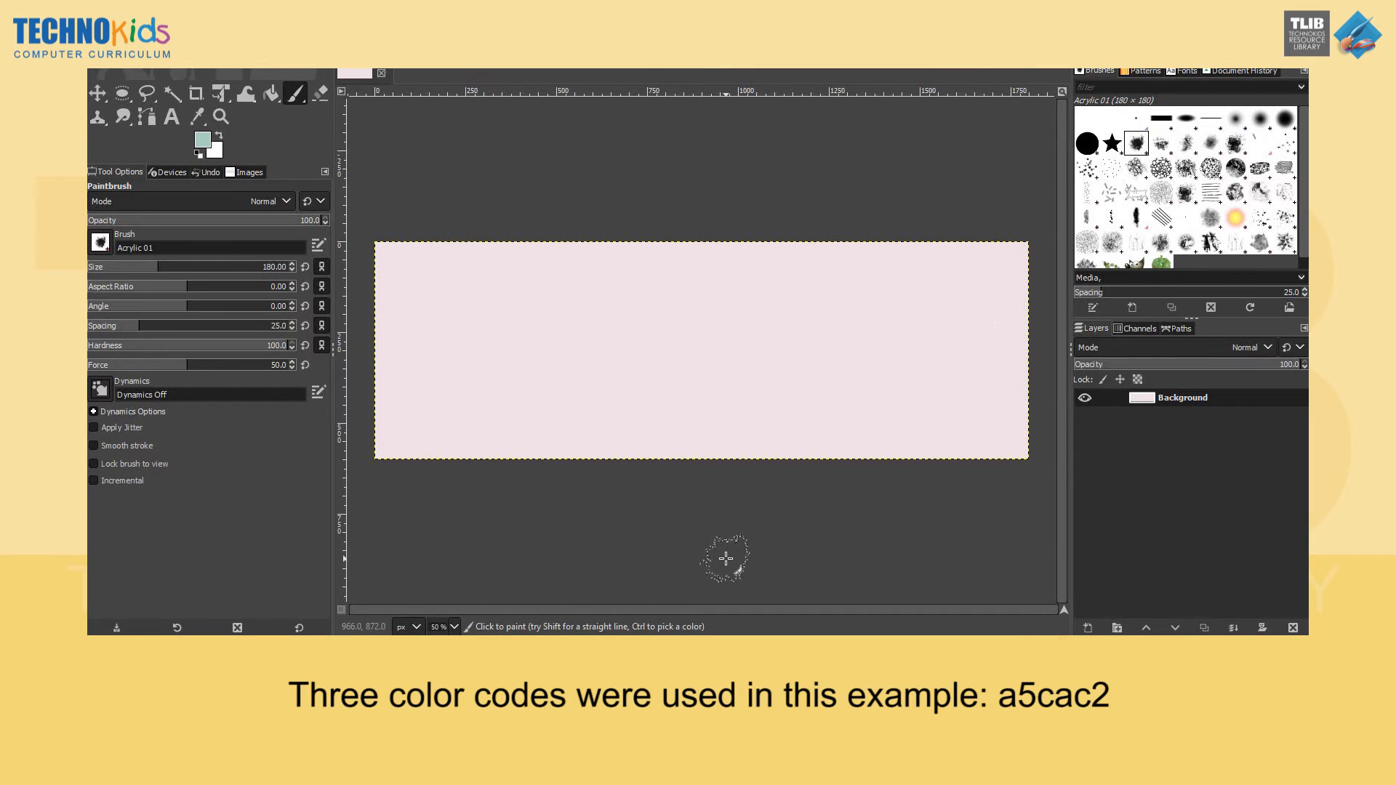
# - Paint three rough horizontal bands in teal a5cac2 across the canvas with the Acrylic 01 brush at size 180
pyautogui.click(403, 305)
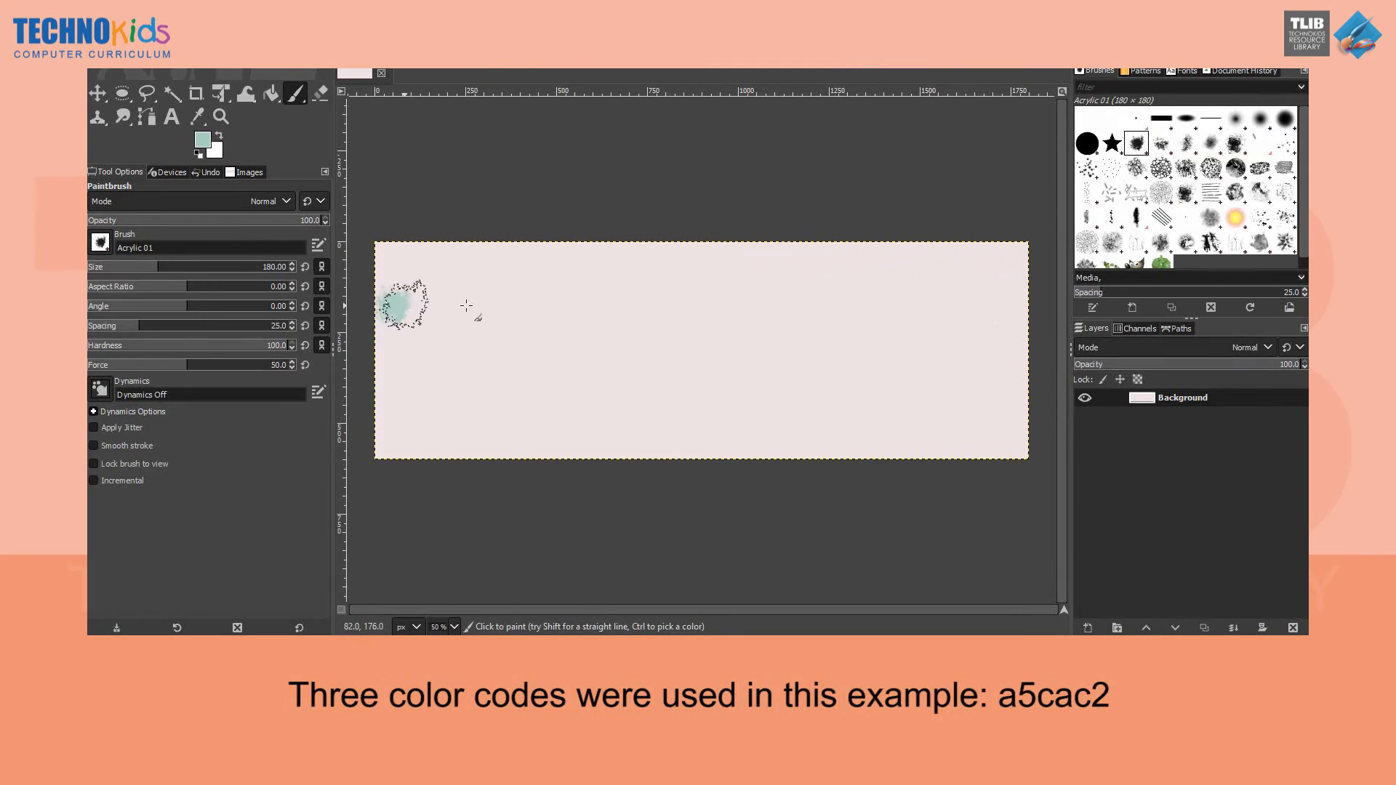
pyautogui.moveTo(563, 298)
pyautogui.mouseDown()
pyautogui.moveTo(852, 302)
pyautogui.moveTo(1039, 289)
pyautogui.mouseUp()
pyautogui.moveTo(1047, 353)
pyautogui.mouseDown()
pyautogui.moveTo(763, 377)
pyautogui.moveTo(458, 378)
pyautogui.mouseUp()
pyautogui.click(426, 450)
pyautogui.moveTo(426, 450)
pyautogui.mouseDown()
pyautogui.moveTo(786, 468)
pyautogui.moveTo(951, 429)
pyautogui.moveTo(1098, 433)
pyautogui.moveTo(954, 443)
pyautogui.mouseUp()
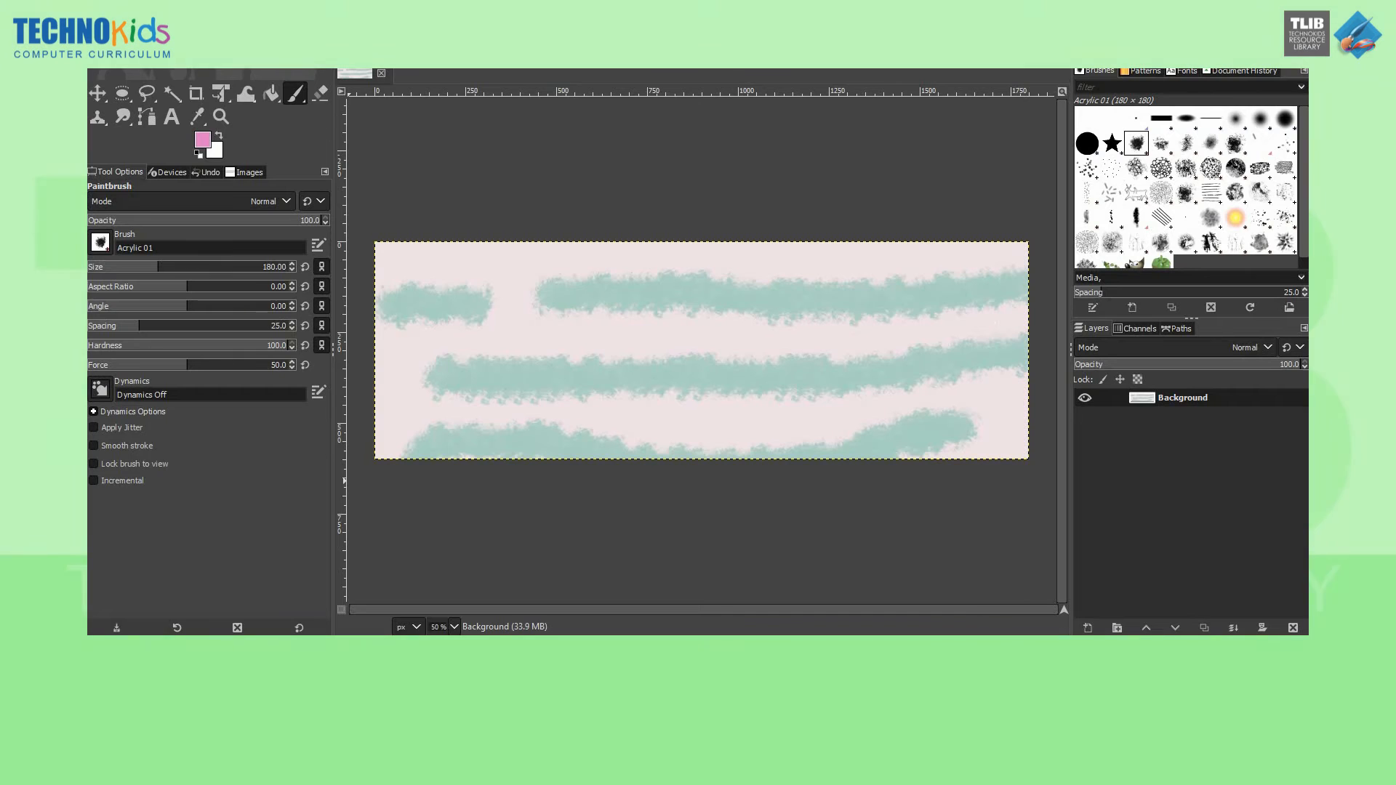
# - Paint bright pink Acrylic 01 bands along the upper edge, between the teal bands and in the lower-left corner of the canvas
pyautogui.moveTo(380, 256)
pyautogui.mouseDown()
pyautogui.moveTo(1025, 248)
pyautogui.moveTo(891, 269)
pyautogui.moveTo(675, 262)
pyautogui.mouseUp()
pyautogui.moveTo(389, 291)
pyautogui.mouseDown()
pyautogui.moveTo(499, 264)
pyautogui.moveTo(386, 251)
pyautogui.mouseUp()
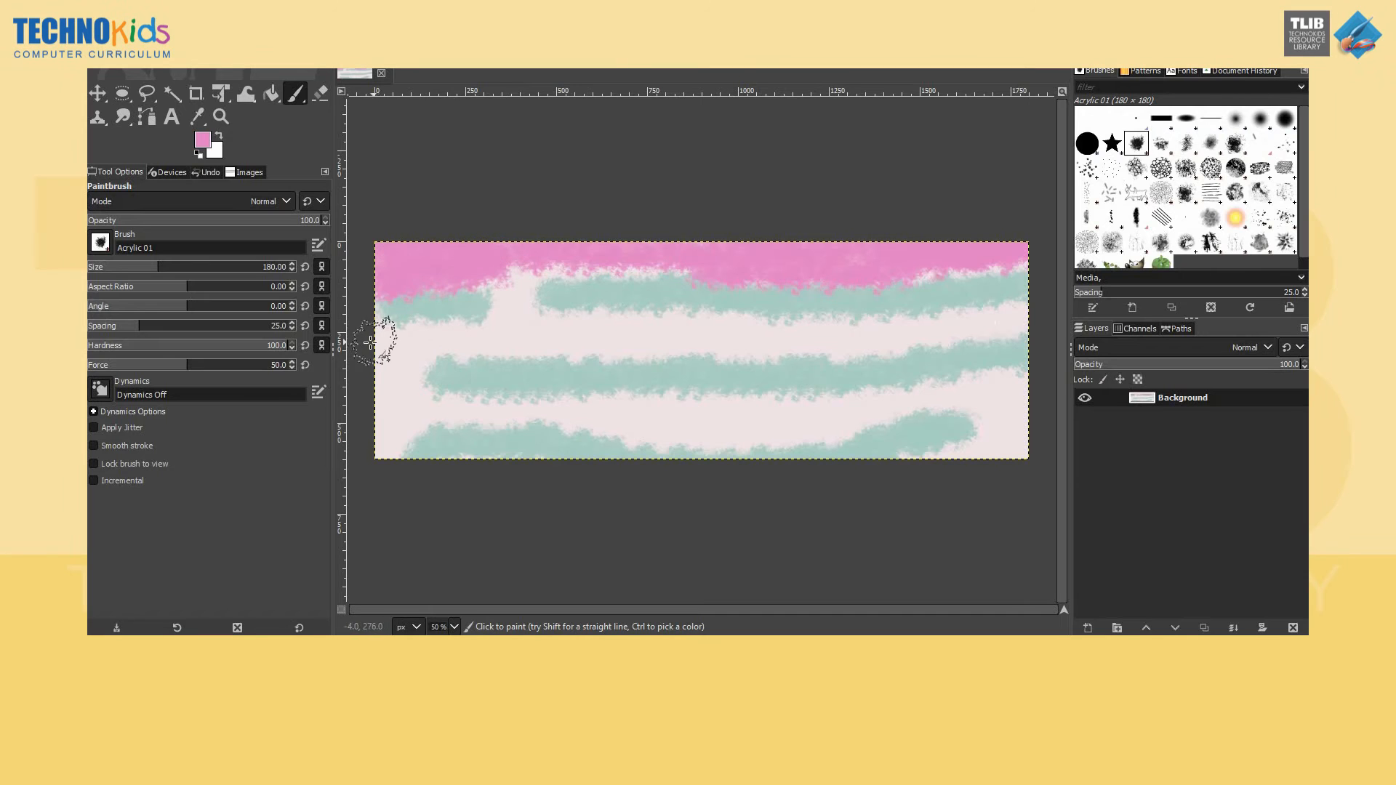
pyautogui.moveTo(370, 344)
pyautogui.mouseDown()
pyautogui.moveTo(493, 326)
pyautogui.moveTo(782, 337)
pyautogui.mouseUp()
pyautogui.moveTo(1013, 312); pyautogui.dragTo(847, 331)
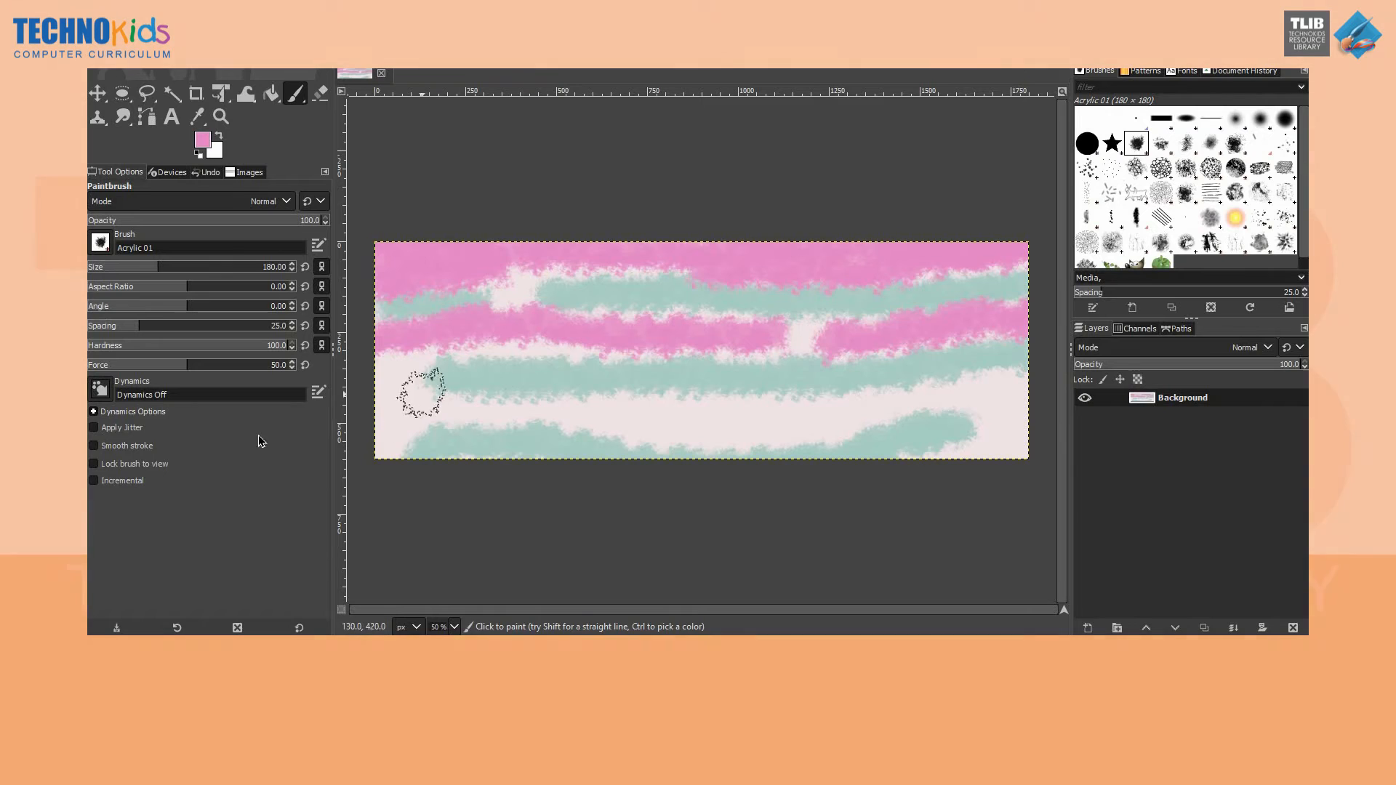
pyautogui.moveTo(377, 408); pyautogui.dragTo(851, 418)
pyautogui.moveTo(943, 406)
pyautogui.mouseDown()
pyautogui.moveTo(1032, 397)
pyautogui.moveTo(1044, 436)
pyautogui.mouseUp()
pyautogui.moveTo(367, 448); pyautogui.dragTo(570, 436)
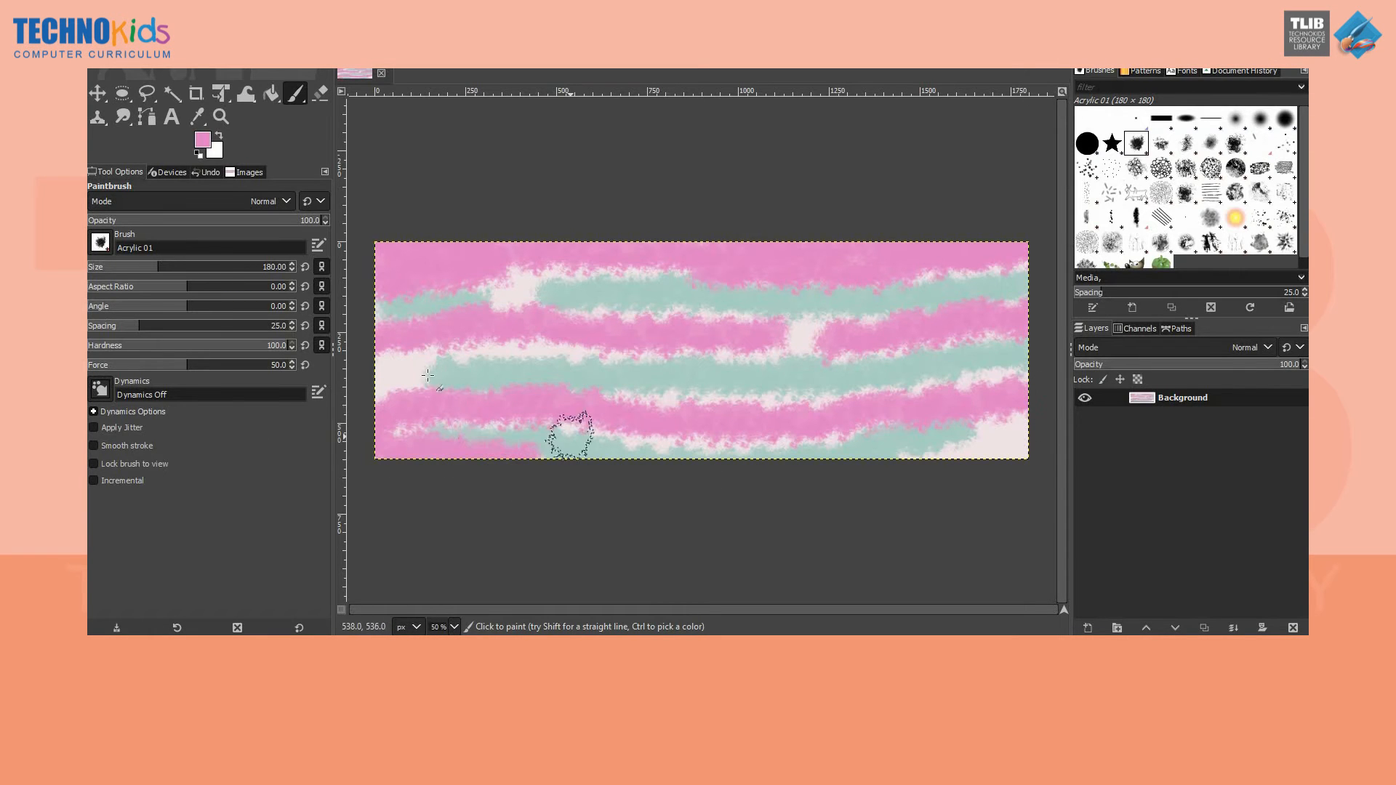
pyautogui.moveTo(380, 343)
pyautogui.mouseDown()
pyautogui.moveTo(795, 337)
pyautogui.moveTo(586, 349)
pyautogui.mouseUp()
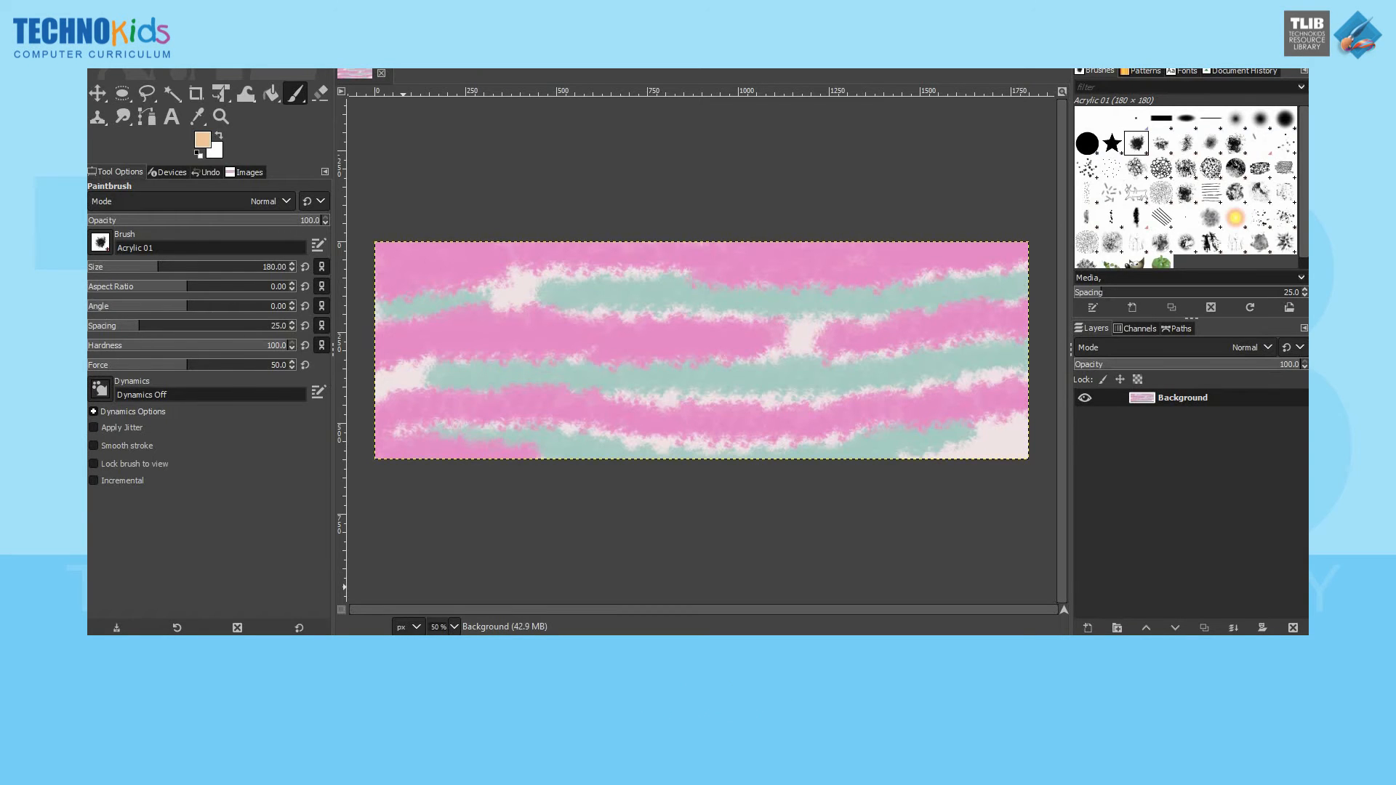
# - Paint light orange Acrylic 01 strokes over the remaining pale gaps and along the canvas's lower edge
pyautogui.moveTo(502, 295)
pyautogui.mouseDown()
pyautogui.moveTo(536, 274)
pyautogui.moveTo(665, 267)
pyautogui.mouseUp()
pyautogui.click(748, 276)
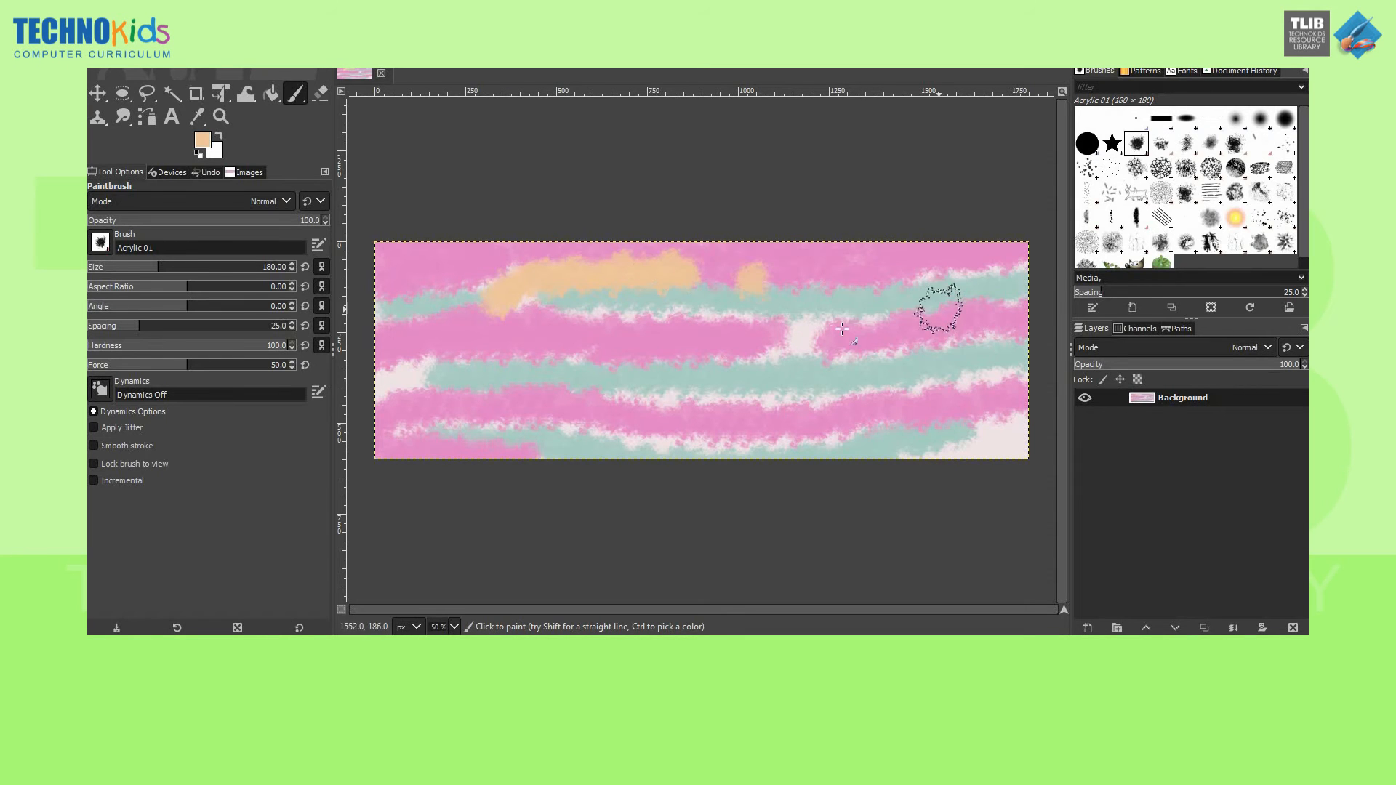
pyautogui.moveTo(936, 303); pyautogui.dragTo(714, 349)
pyautogui.moveTo(913, 368)
pyautogui.mouseDown()
pyautogui.moveTo(1013, 349)
pyautogui.moveTo(941, 343)
pyautogui.moveTo(995, 351)
pyautogui.mouseUp()
pyautogui.moveTo(935, 399)
pyautogui.mouseDown()
pyautogui.moveTo(929, 387)
pyautogui.moveTo(596, 396)
pyautogui.mouseUp()
pyautogui.moveTo(369, 380); pyautogui.dragTo(640, 356)
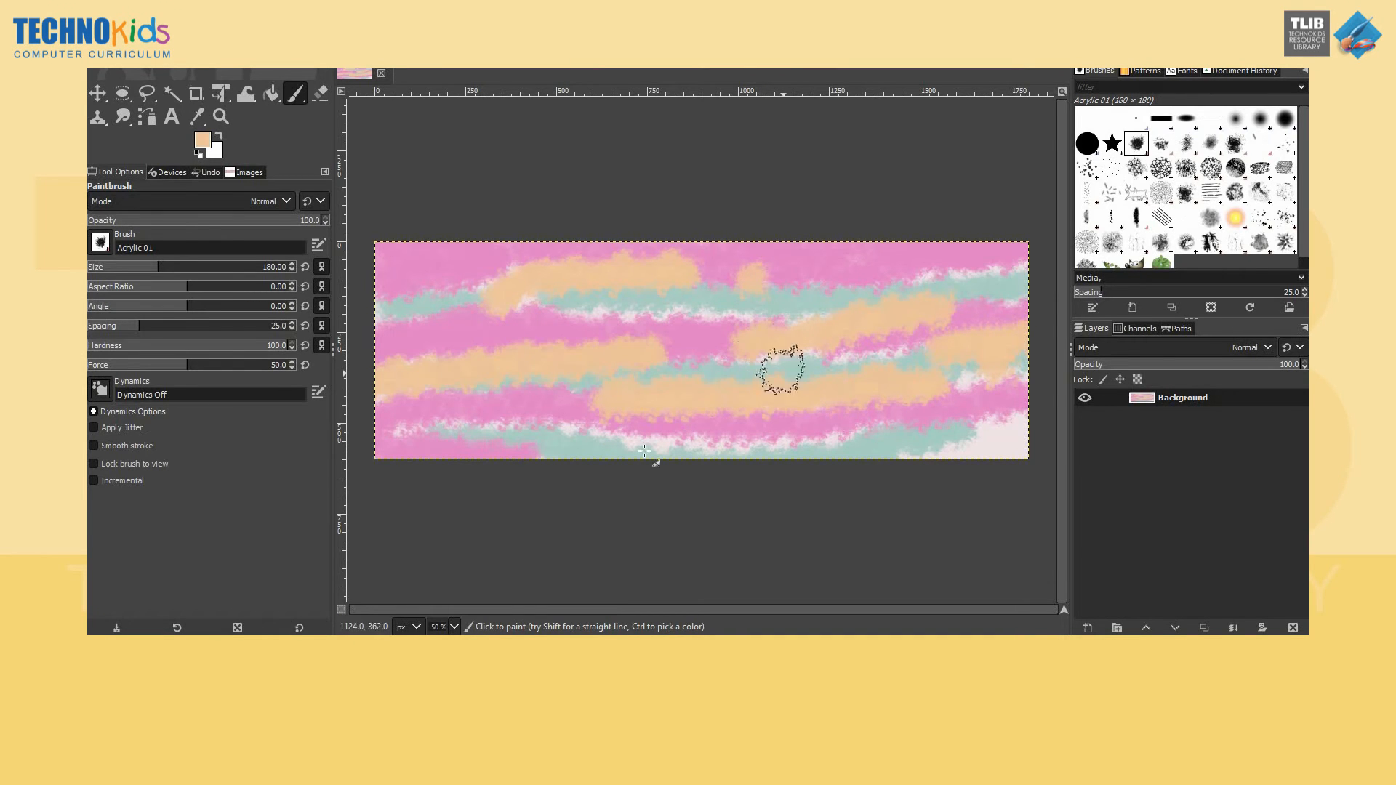
pyautogui.moveTo(364, 440)
pyautogui.mouseDown()
pyautogui.moveTo(835, 445)
pyautogui.moveTo(935, 461)
pyautogui.moveTo(1016, 427)
pyautogui.moveTo(1047, 436)
pyautogui.mouseUp()
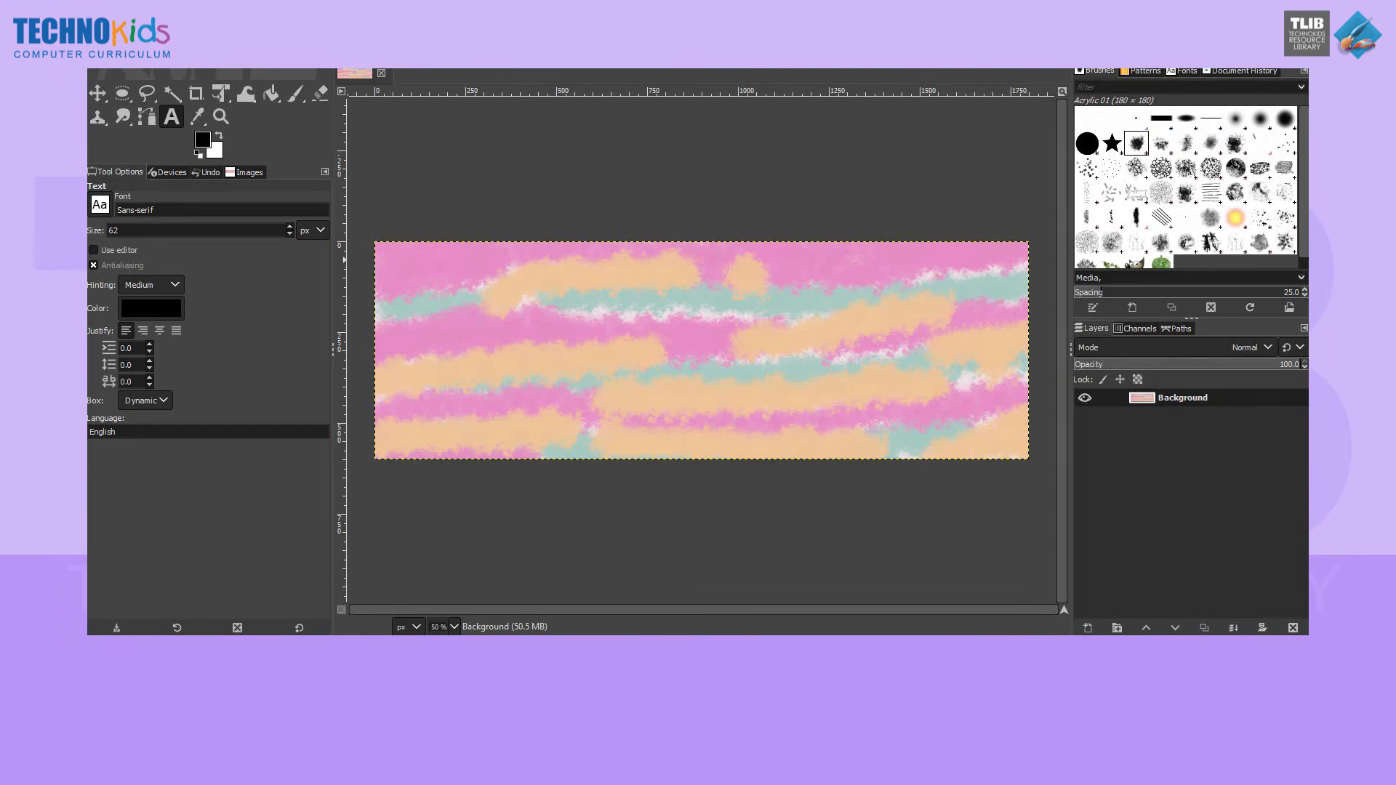
# - Add a wide text box over the middle of the canvas reading "JOY" and increase the font size of the text
pyautogui.moveTo(441, 283); pyautogui.dragTo(981, 433)
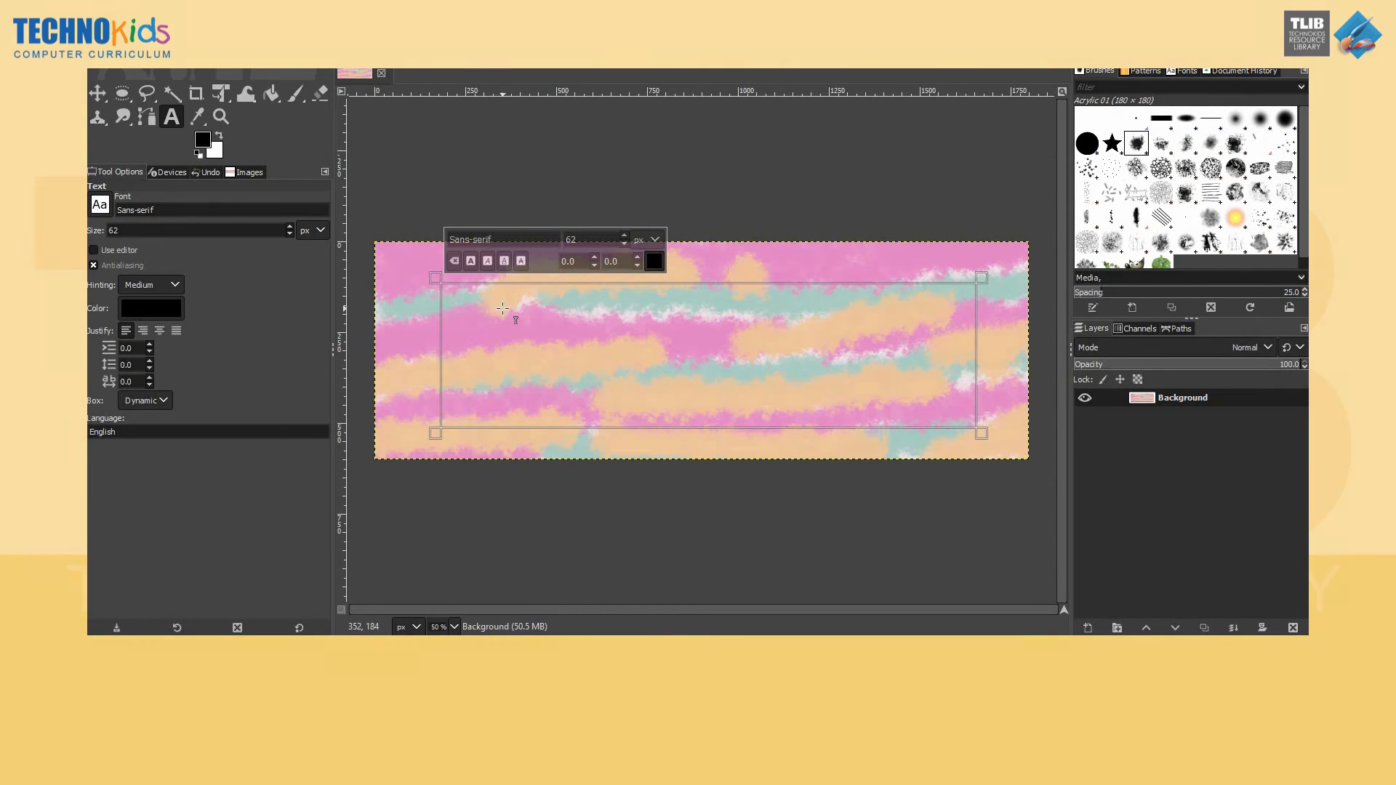
pyautogui.write('JOY')
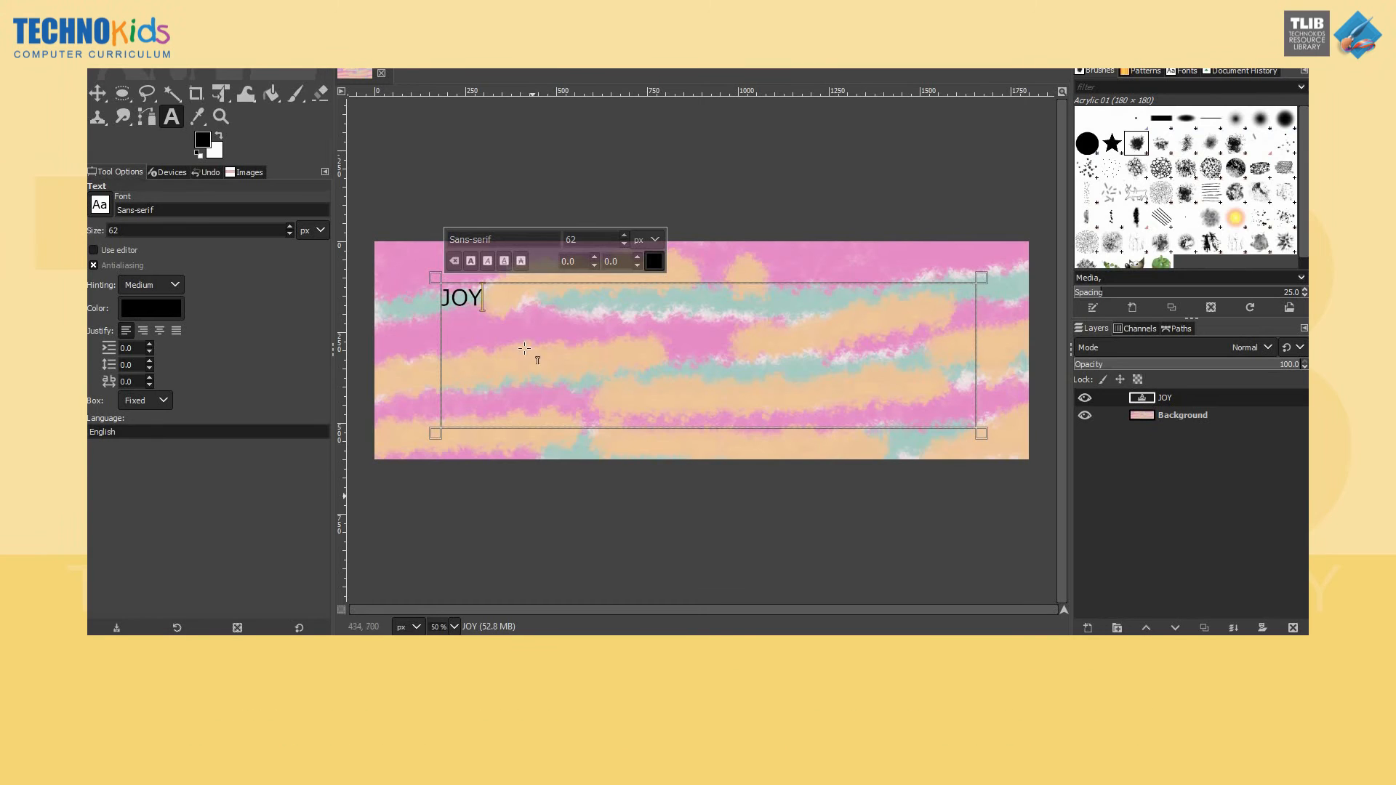
pyautogui.moveTo(482, 301); pyautogui.dragTo(440, 299)
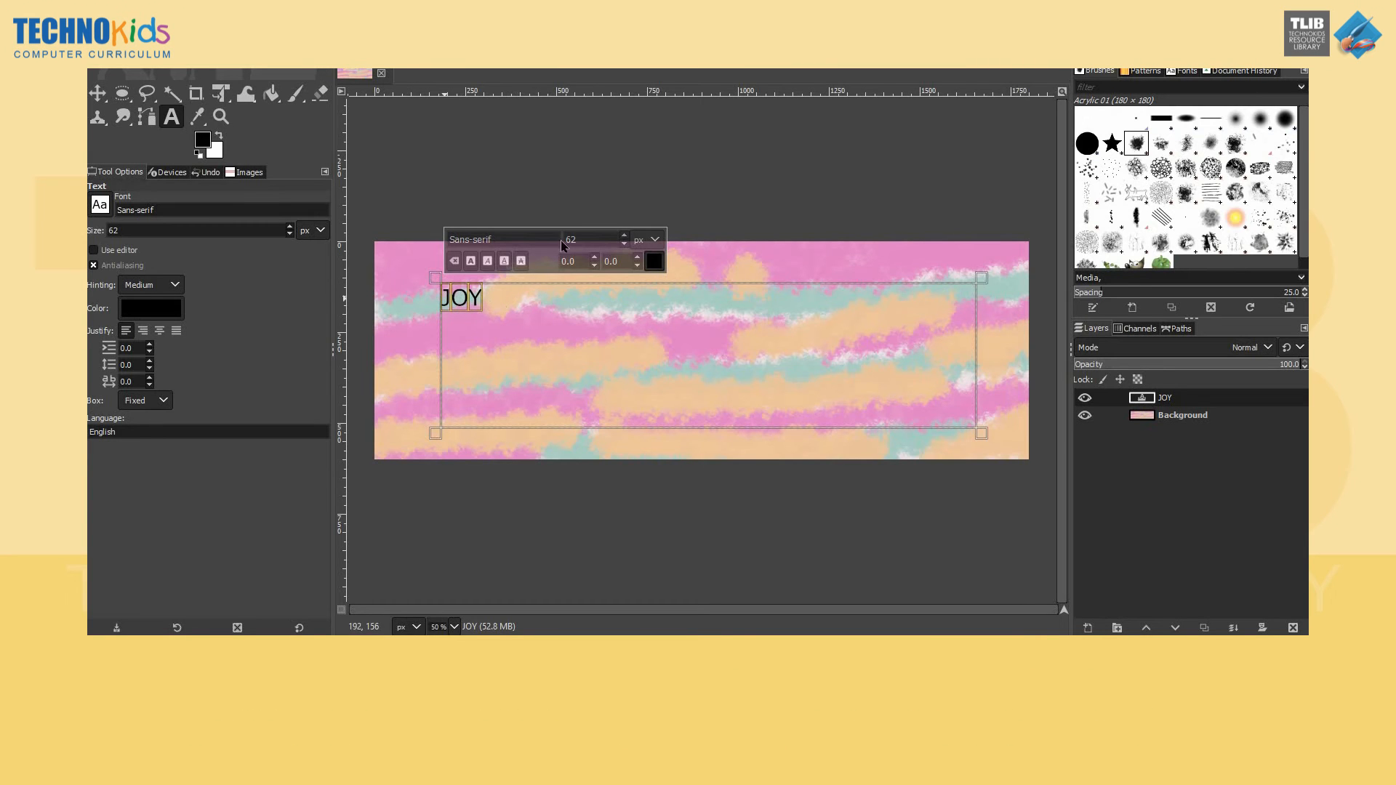
pyautogui.click(625, 237)
pyautogui.click(625, 236)
pyautogui.click(624, 237)
pyautogui.click(625, 237)
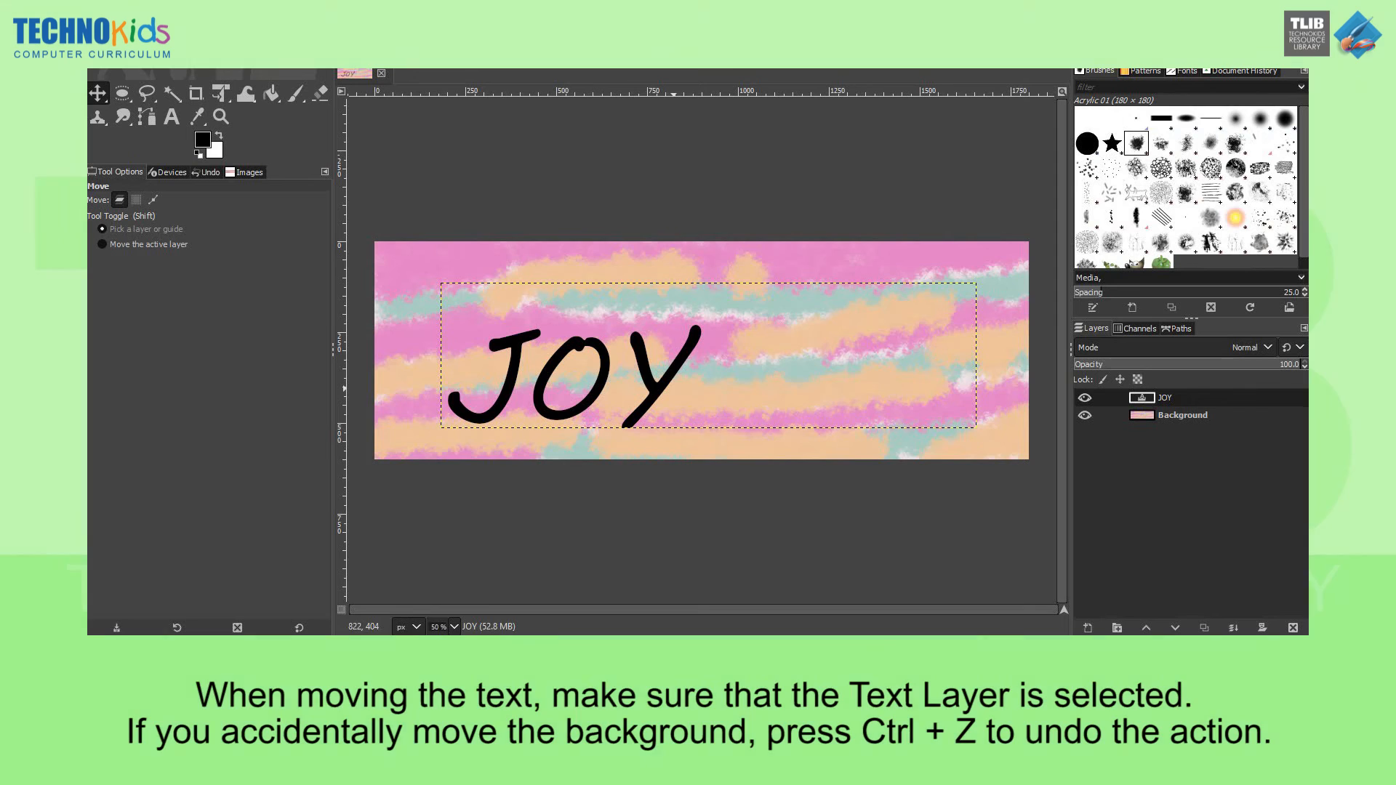
# - Move the JOY text layer right and slightly up so the word sits near the canvas centre
pyautogui.moveTo(709, 355); pyautogui.dragTo(770, 372)
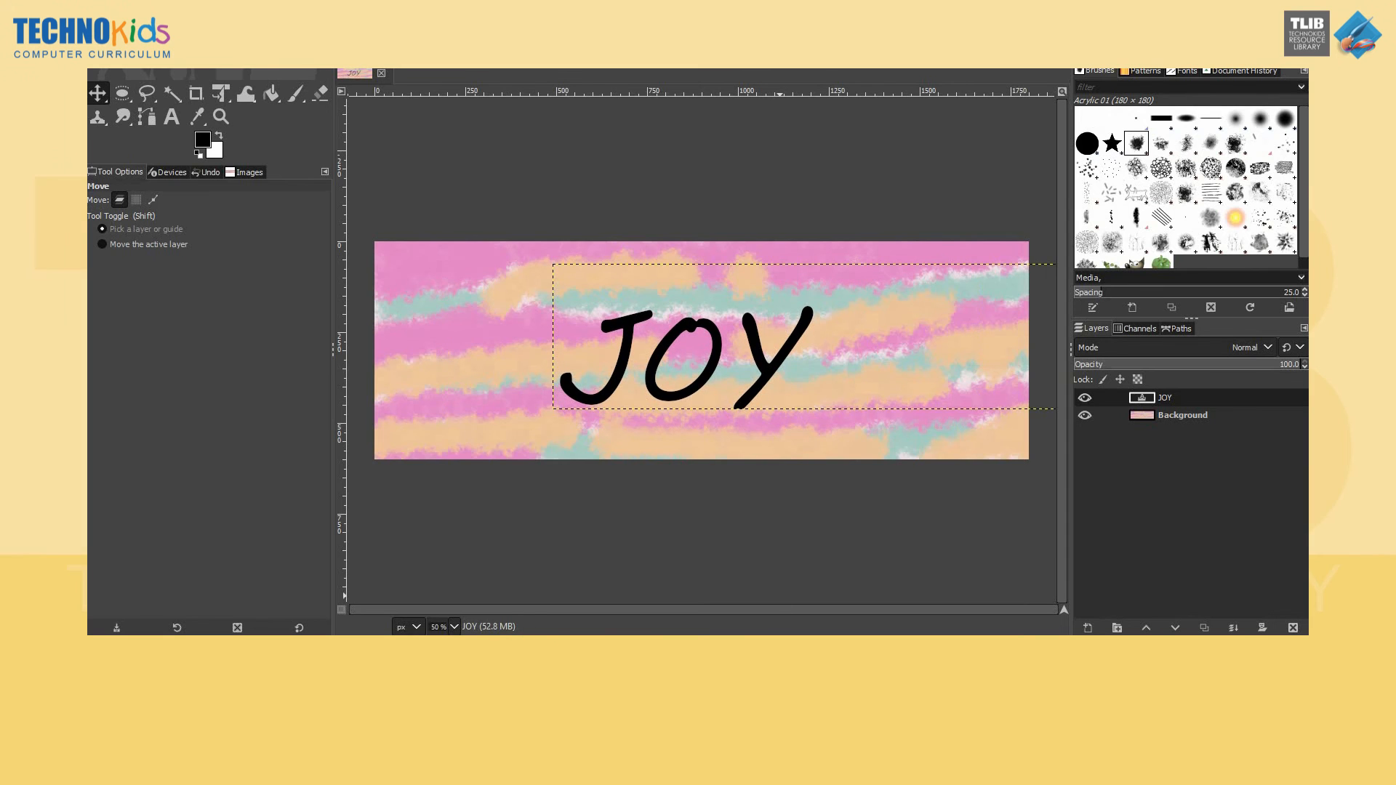